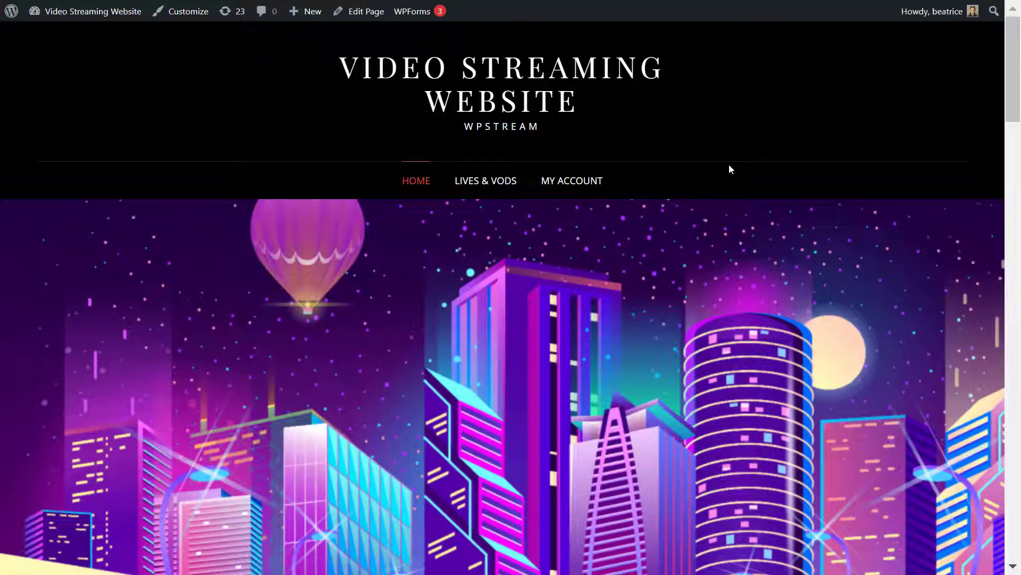
Go from the site front end to the admin's WpStream All Channels list.
click(11, 16)
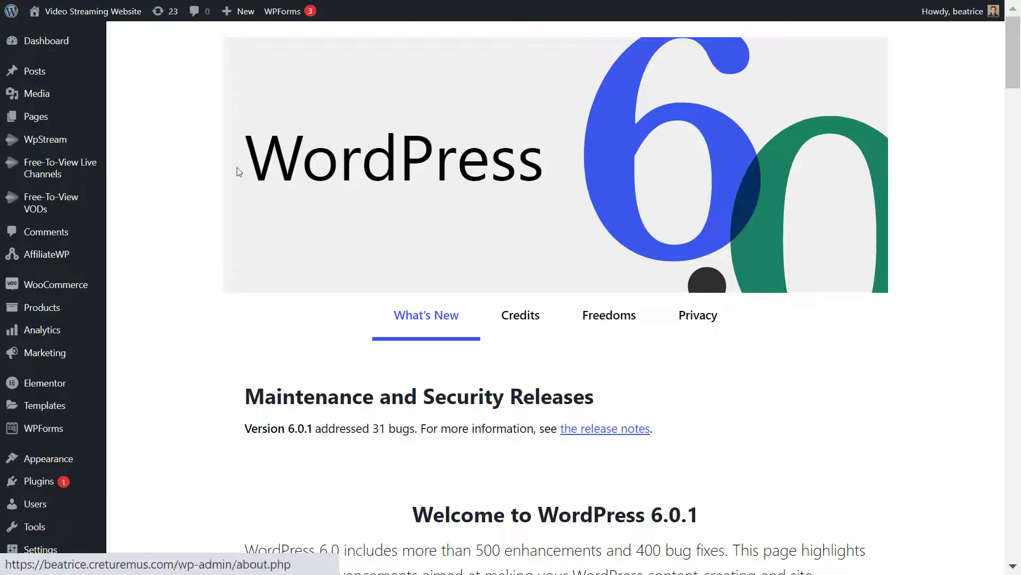
mouse_move(45, 139)
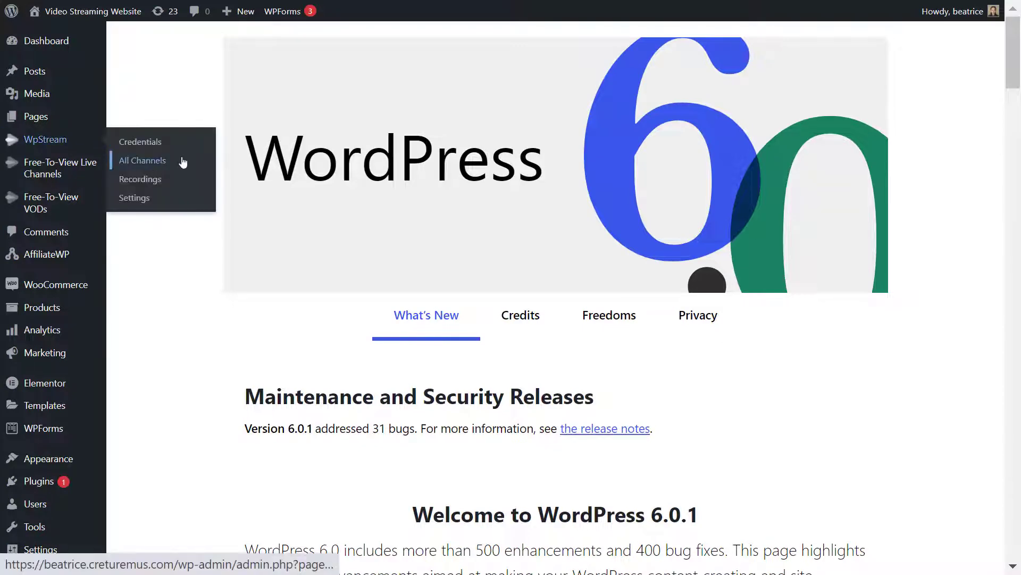
click(171, 165)
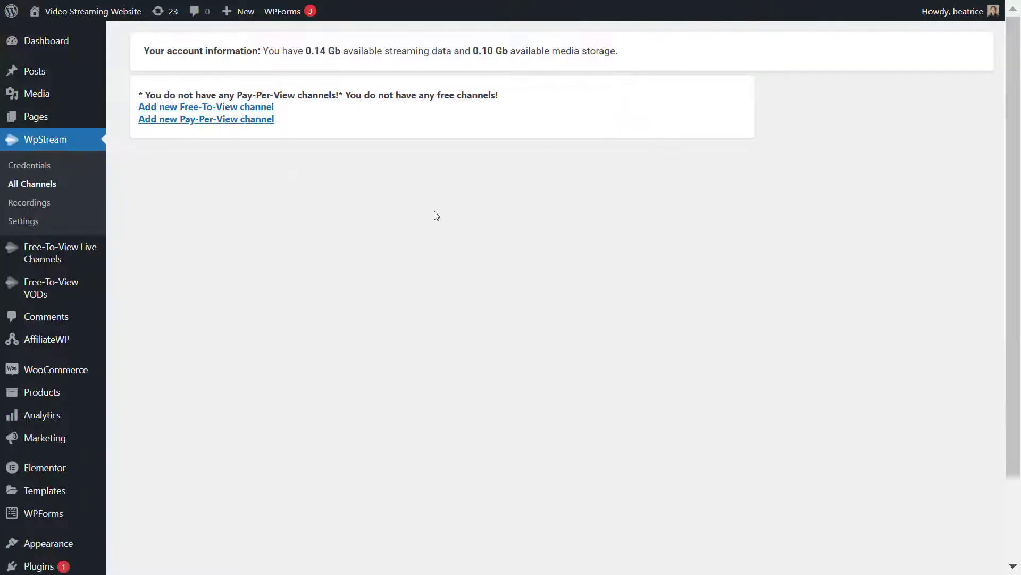
Start a new free-to-view channel titled 'My First Live Channel' with welcome description text.
click(162, 111)
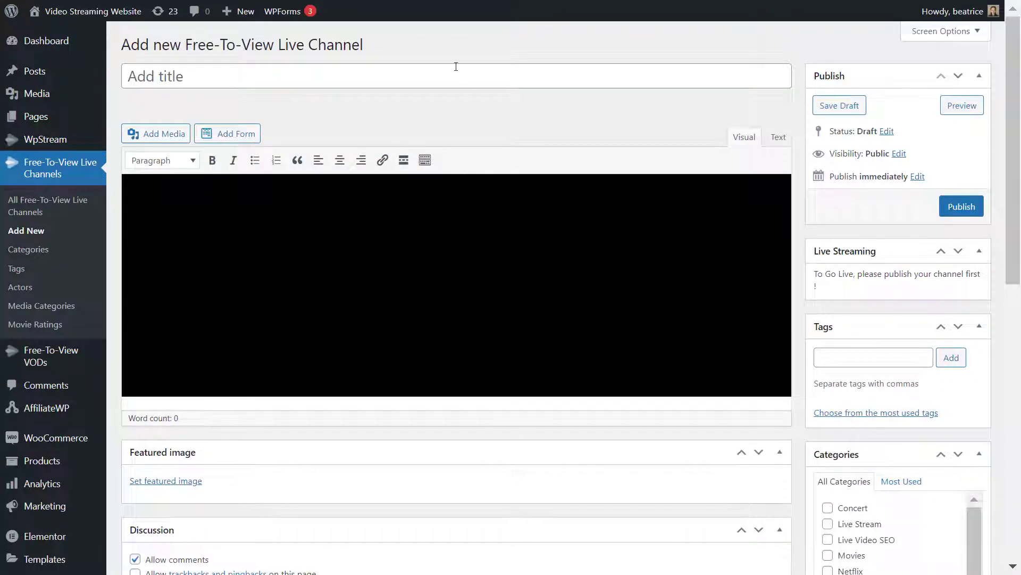
click(453, 73)
text(My First L)
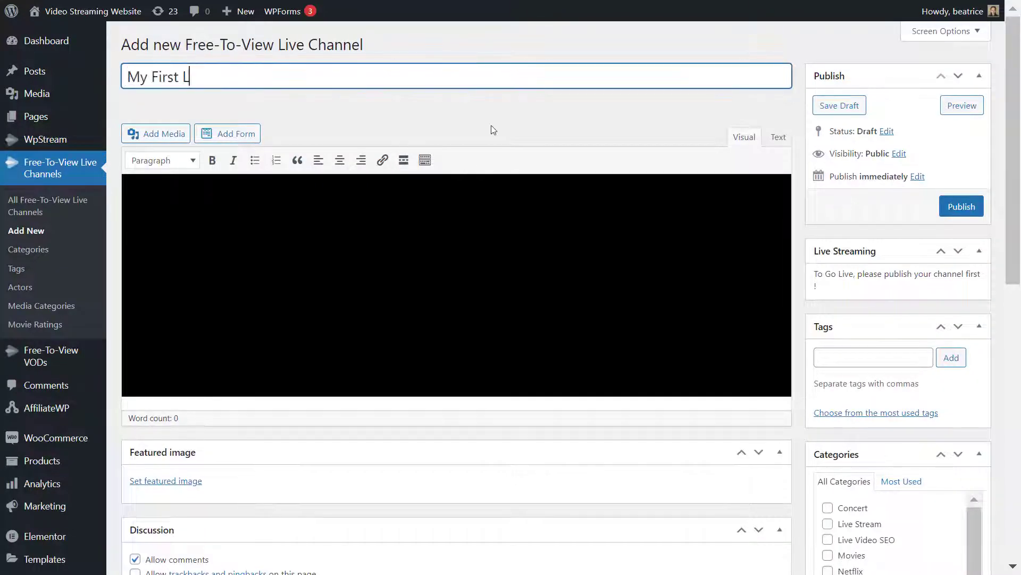
text(ive Channel)
key(Tab)
text(Welcome to my first LIVE vlog! Follow me on my day with all my errands)
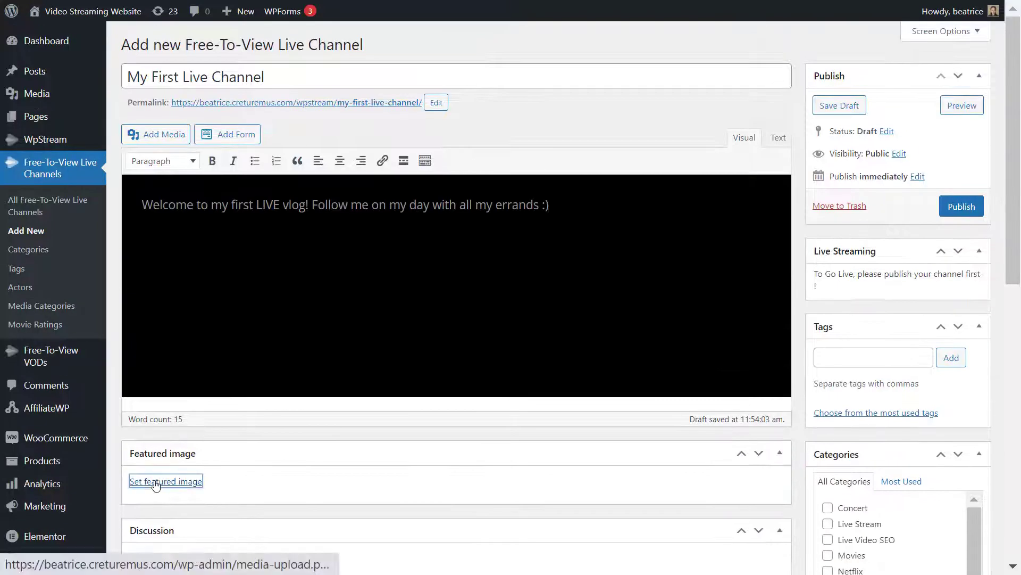
Set the orange TV image as the channel's featured image.
click(165, 480)
scroll(345, 426, down, 10)
click(734, 208)
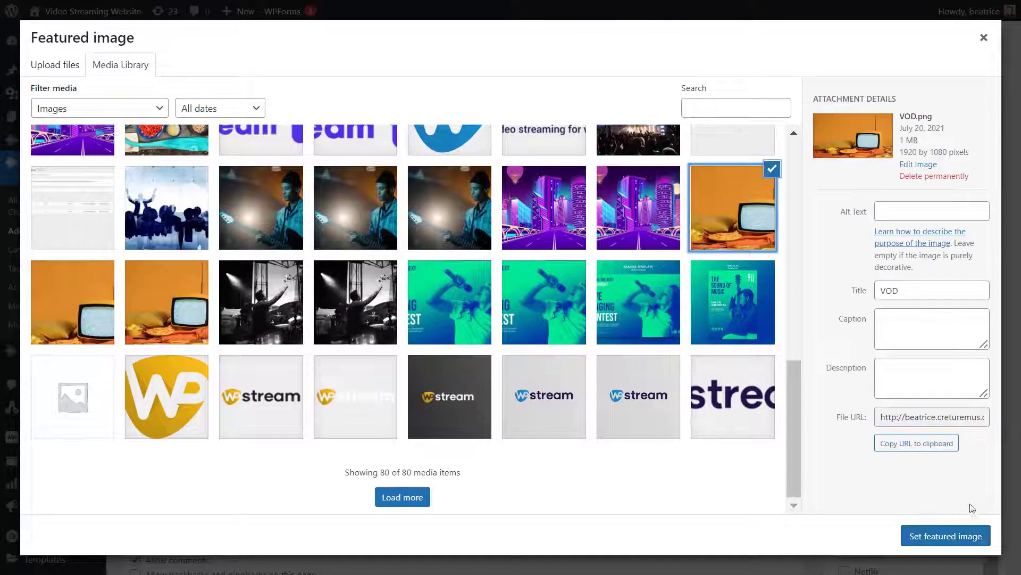
click(946, 536)
Tag the channel vlog, livestream and live vlog, and assign the Live Stream category.
click(843, 356)
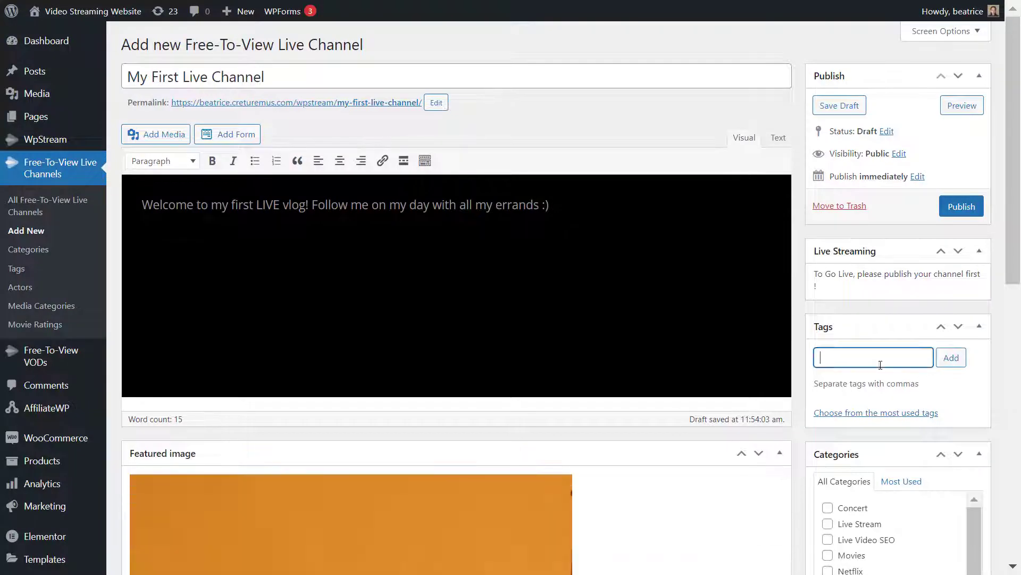
text(vlog)
key(Return)
text(livestream)
key(Return)
text(og)
scroll(940, 479, down, 2)
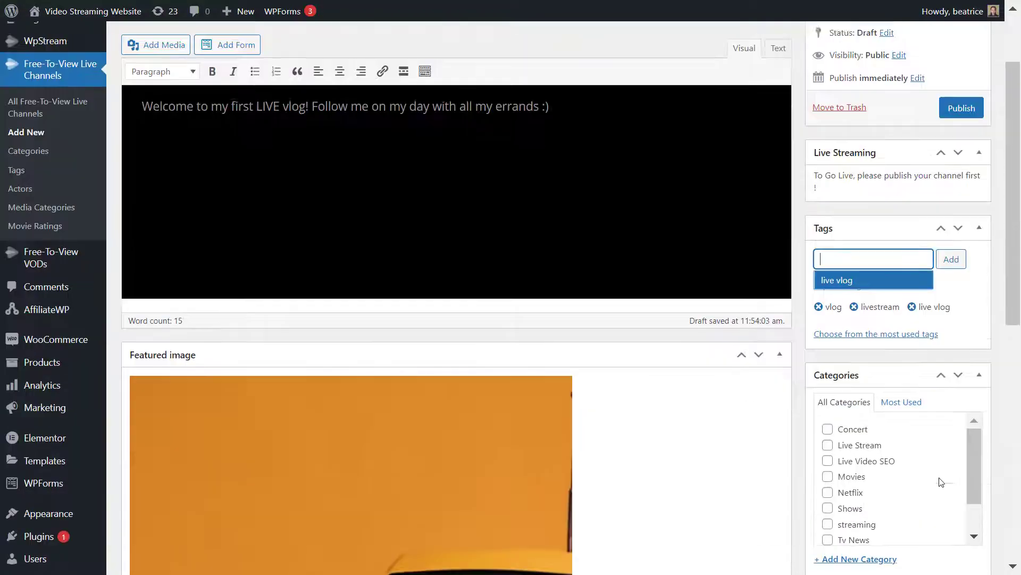
key(Return)
click(827, 448)
scroll(700, 449, up, 2)
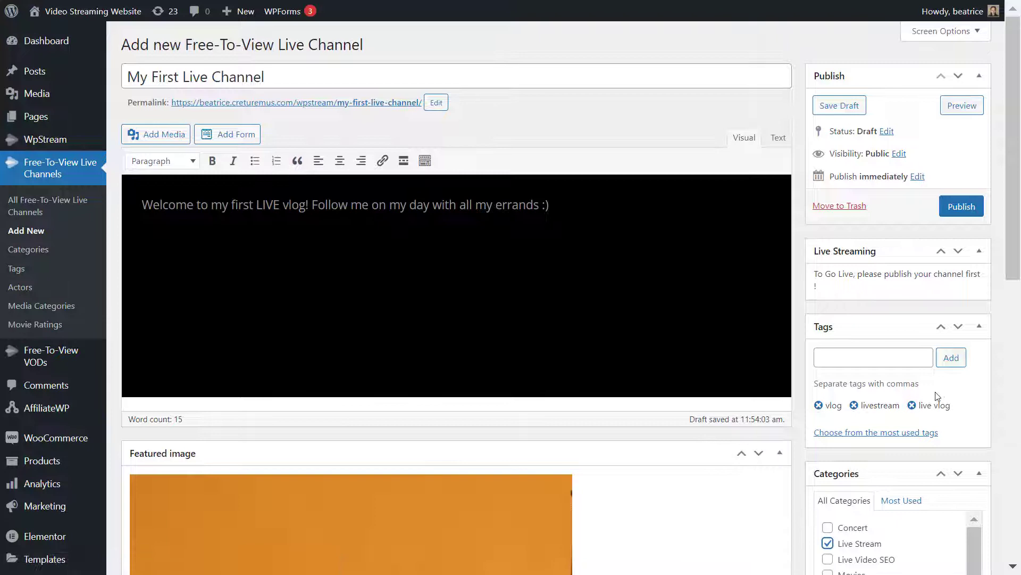
Publish 'My First Live Channel' and turn on its live streaming.
click(963, 209)
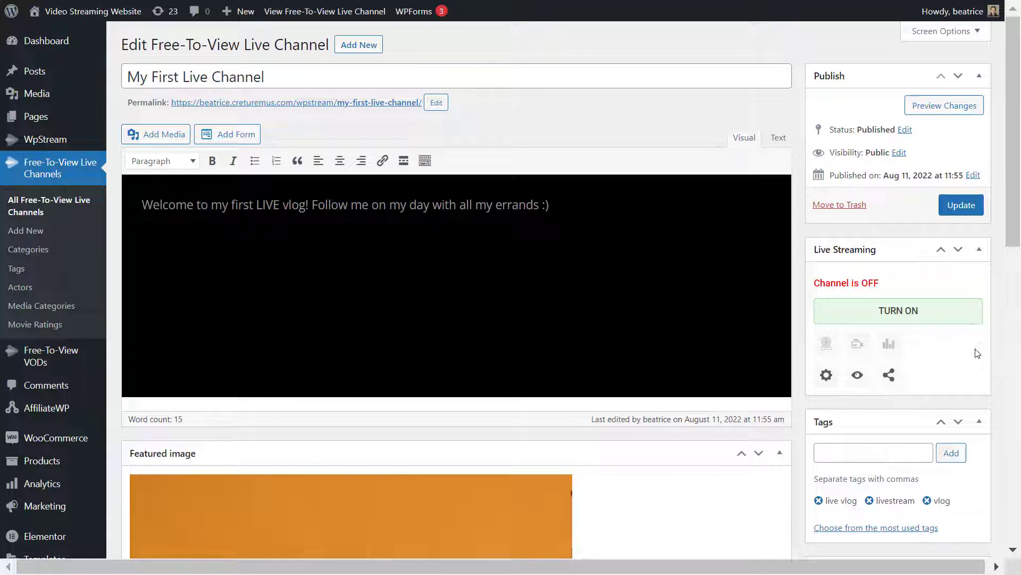
click(869, 311)
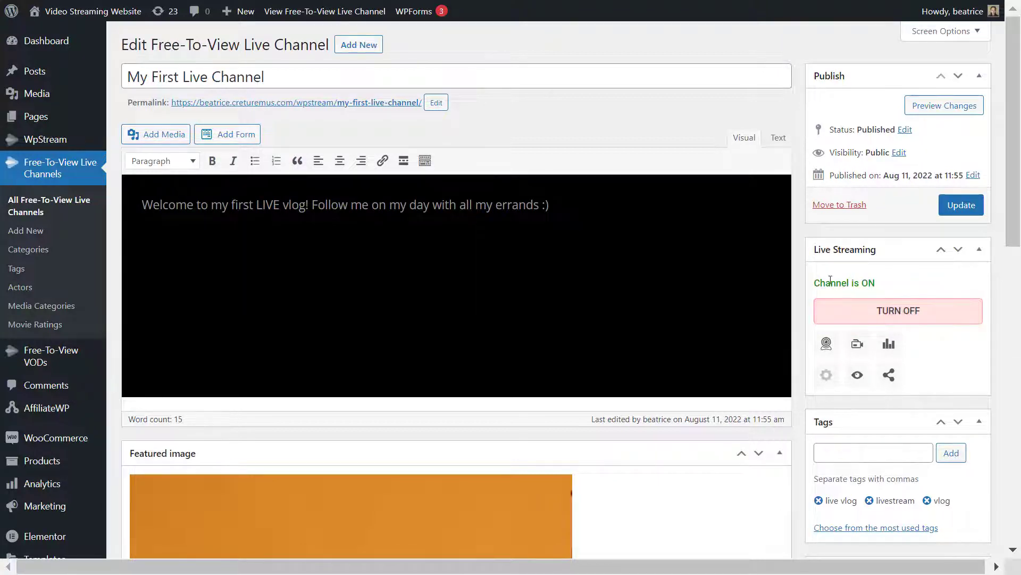
Start a webcam broadcast in the browser broadcaster, keeping the Default resolution.
click(828, 344)
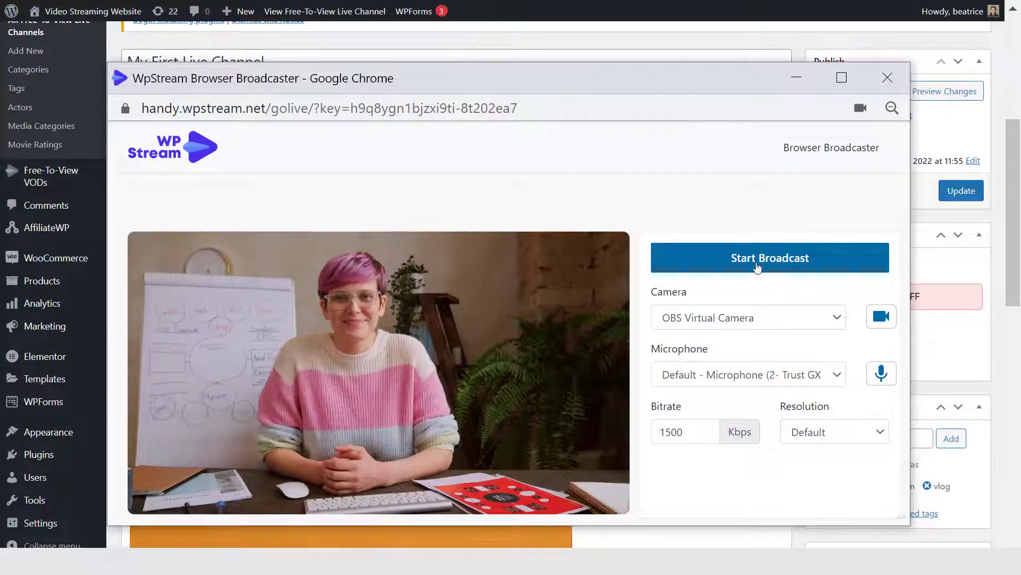
click(868, 430)
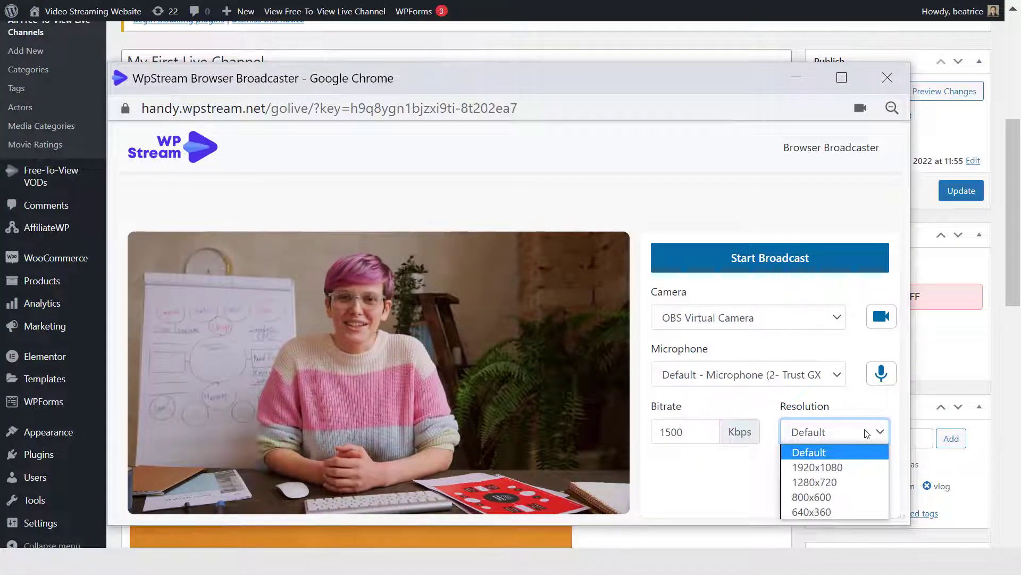
click(866, 431)
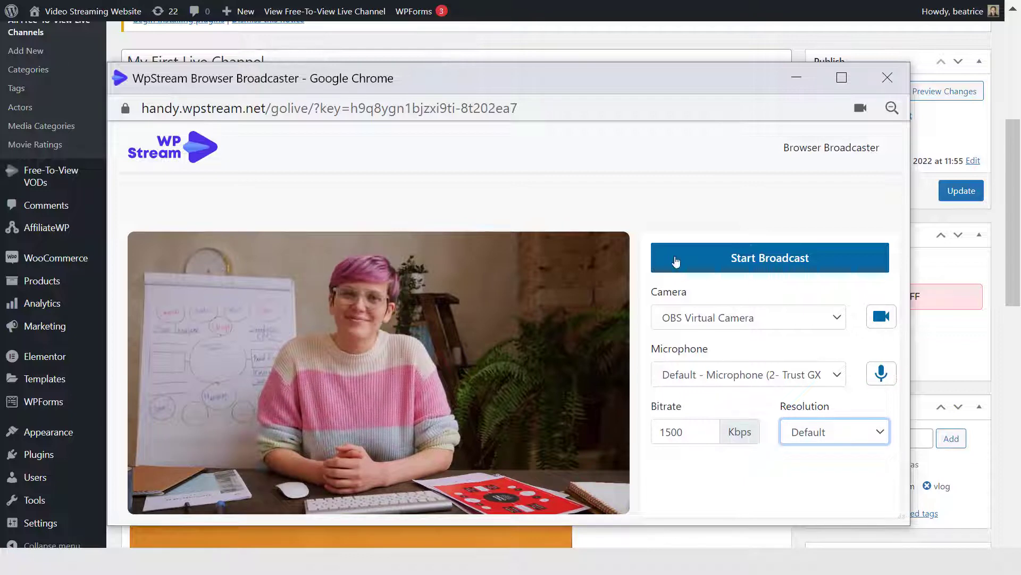
click(760, 268)
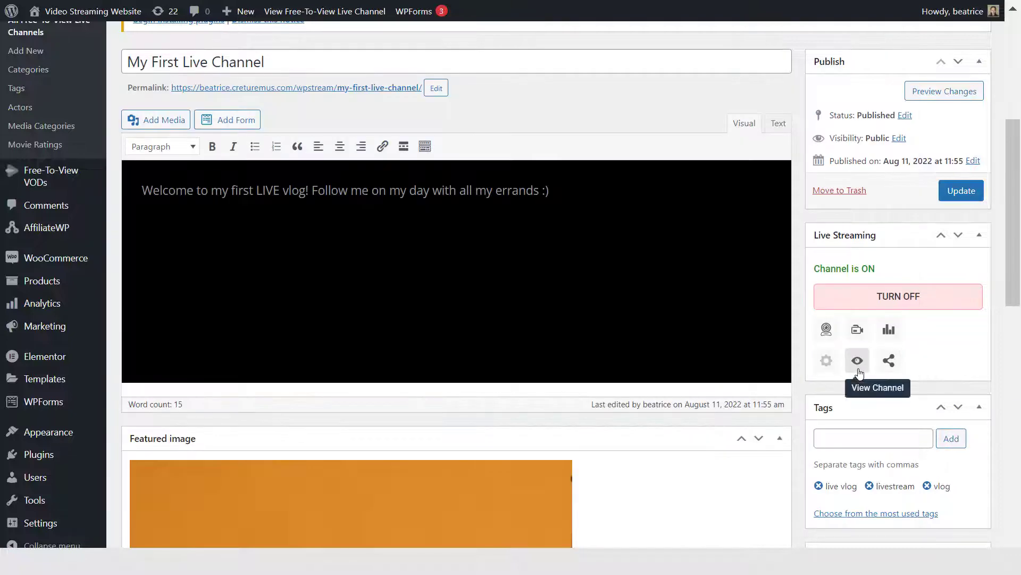
Watch the live stream on the channel's public page, then stop the webcam broadcast.
click(857, 367)
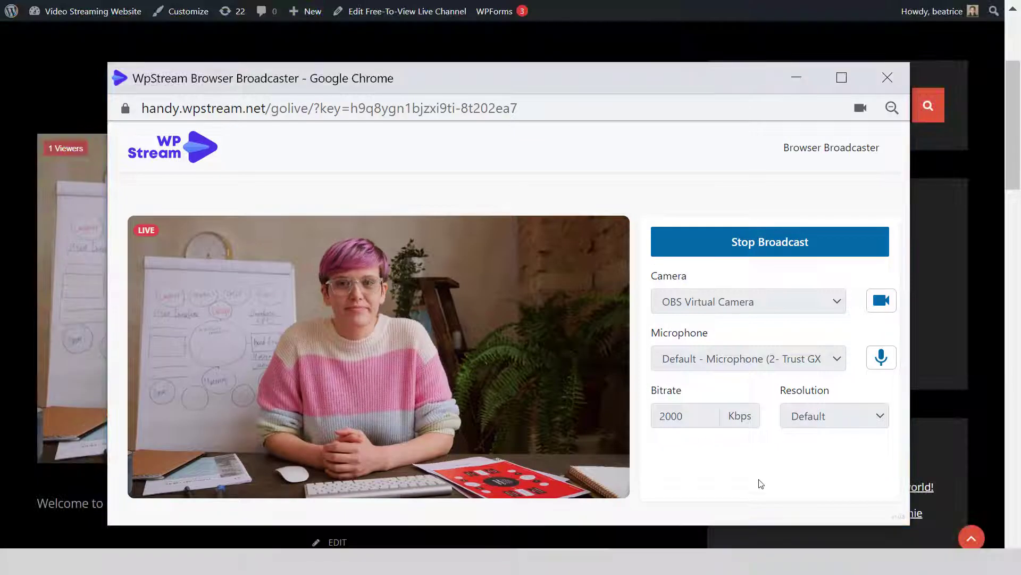
click(760, 241)
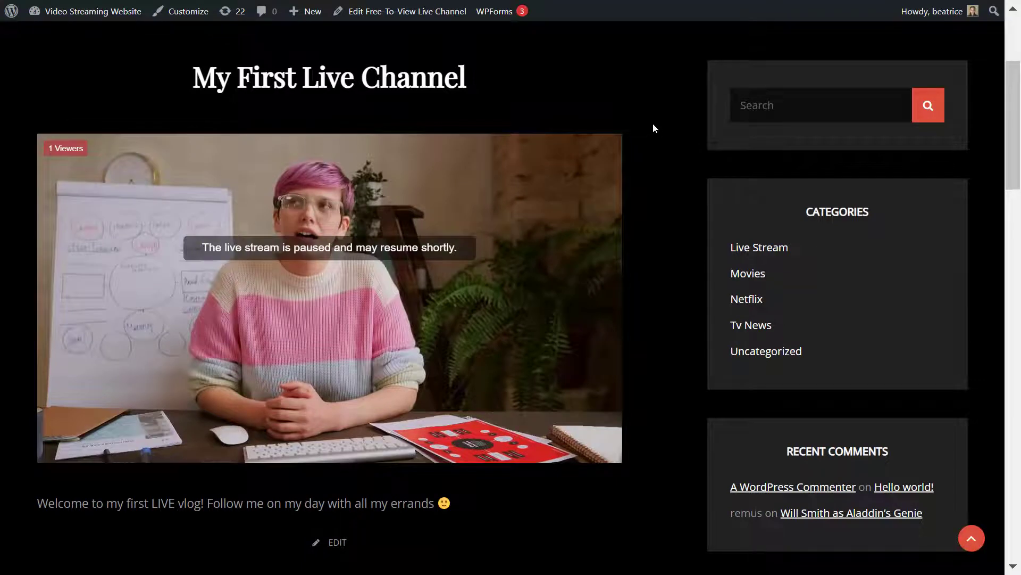
scroll(630, 200, up, 3)
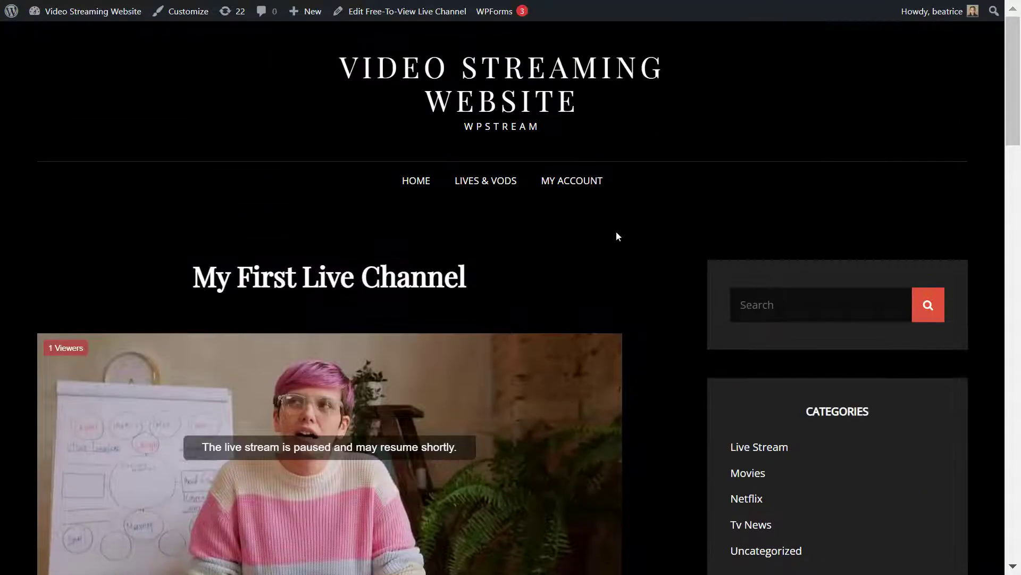
Return to the site's home page from the menu.
click(416, 182)
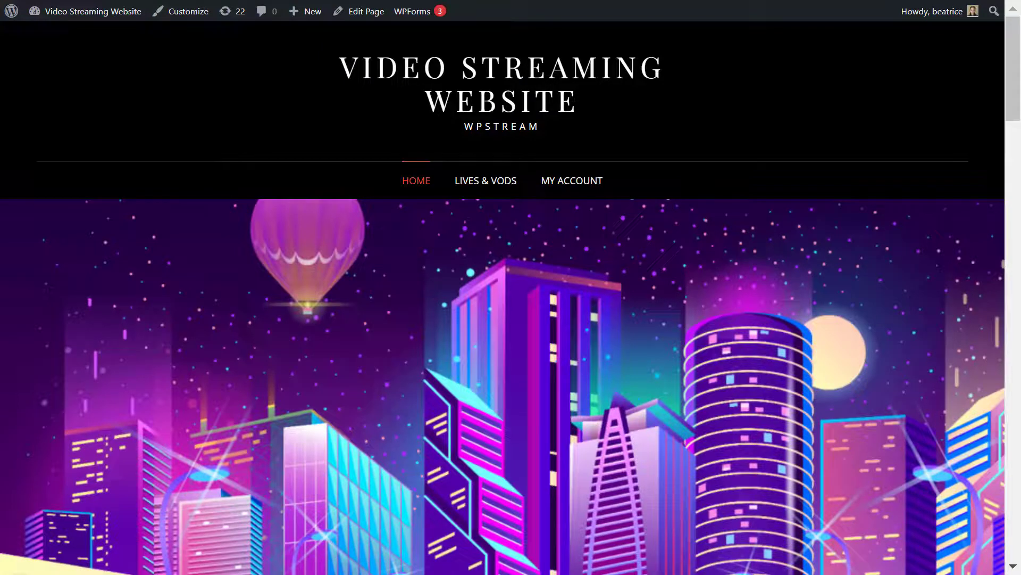